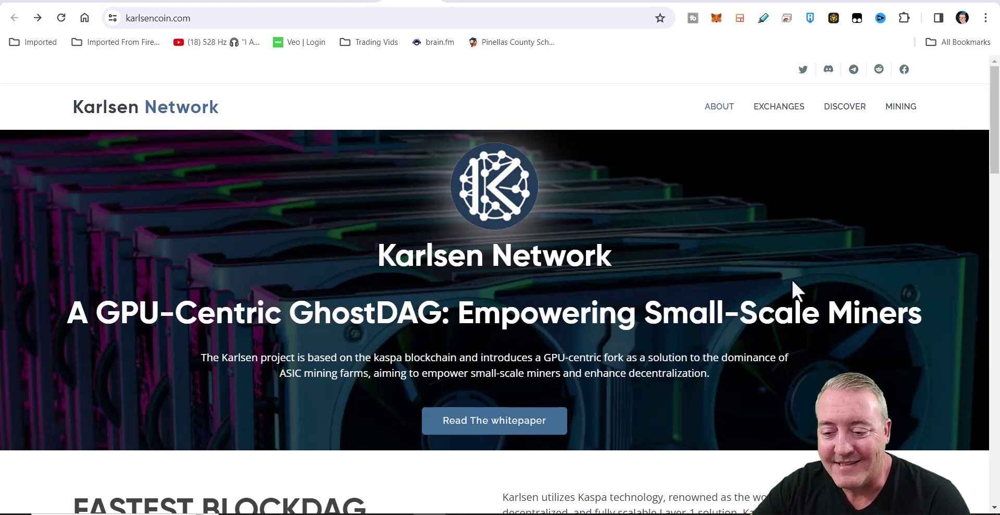
# - Scroll past the Exchanges and Karlsen Ecosystem sections and open the Wallet card
pyautogui.scroll(-5, 791, 281)
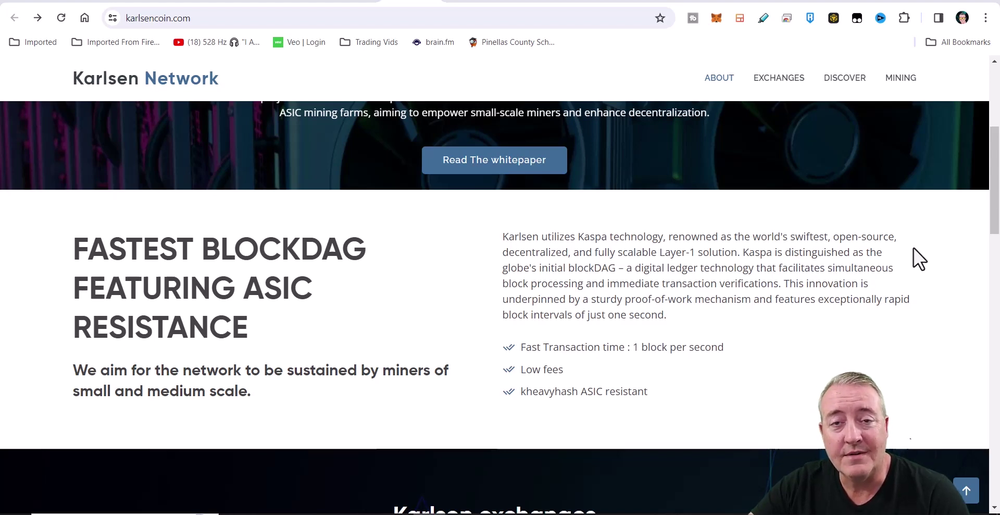
pyautogui.scroll(-4, 913, 247)
pyautogui.scroll(-2, 914, 249)
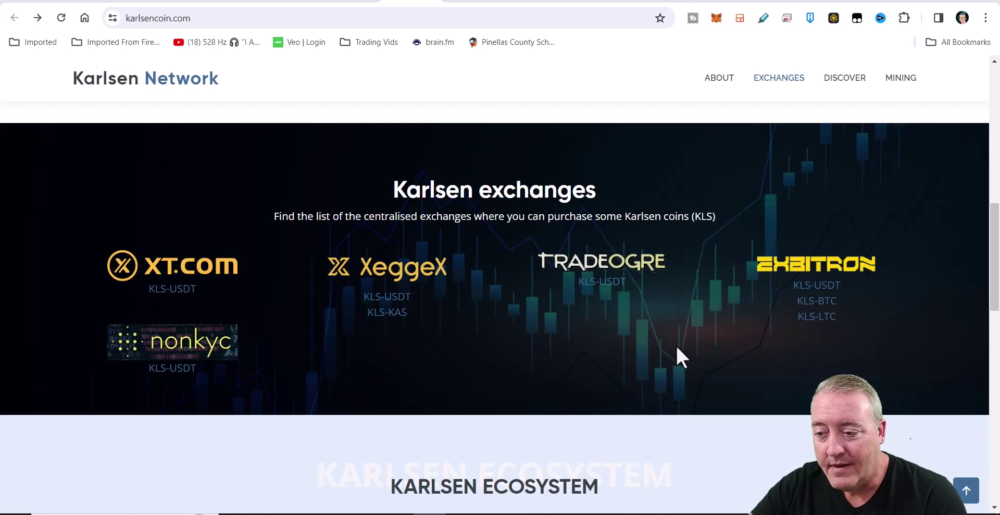
pyautogui.scroll(-6, 748, 339)
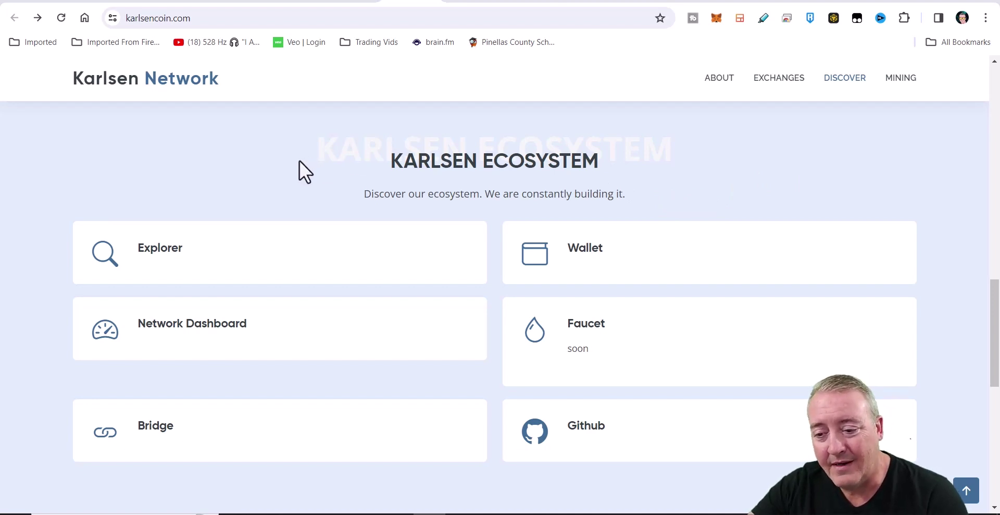
pyautogui.click(587, 255)
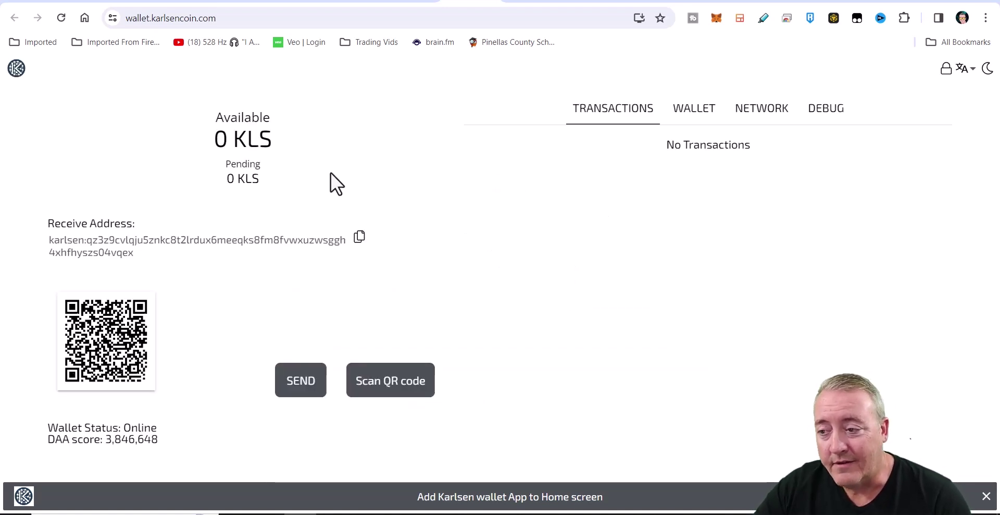
# - Copy the wallet's receive address and switch to the BzMiner website tab
pyautogui.click(359, 238)
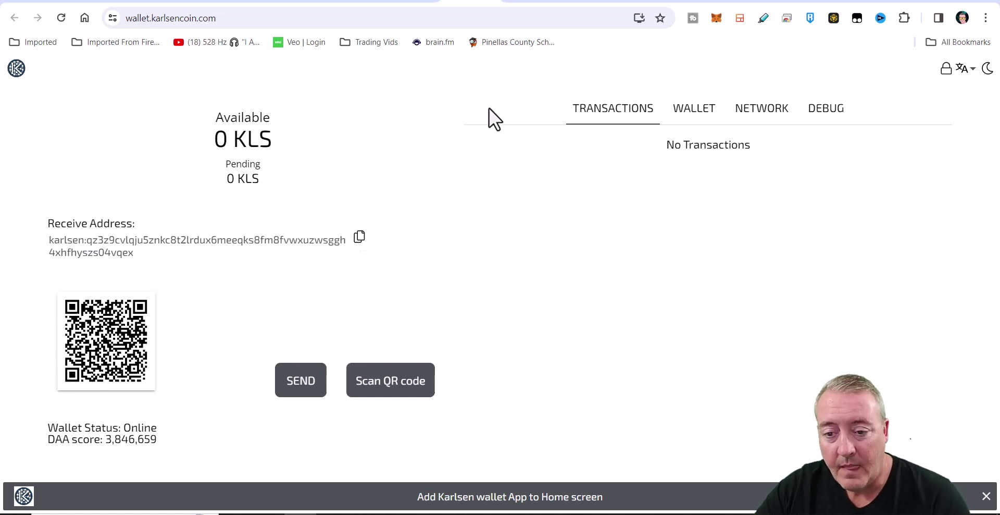
pyautogui.click(525, 1)
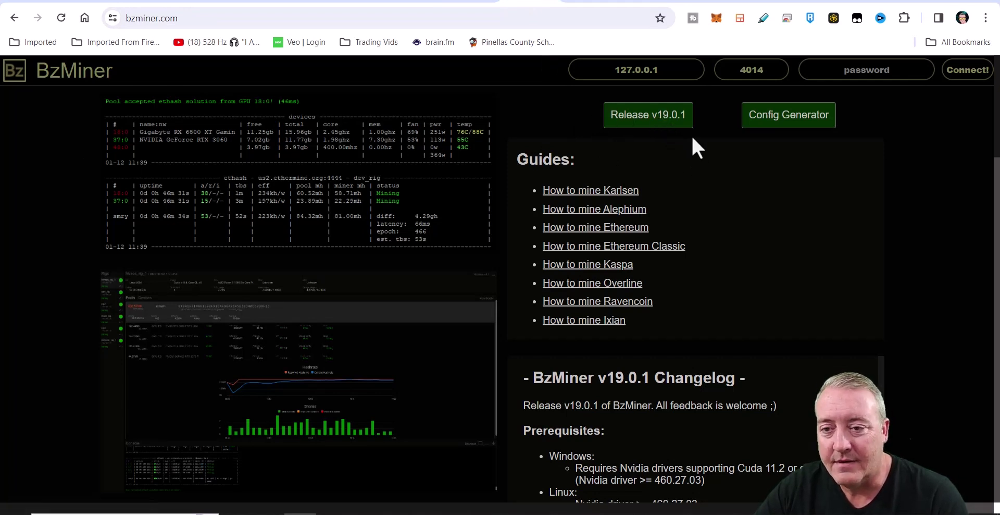
# - Edit karlsen.bat from Miners > bzminer_v19.0.1_Karlsen > bzminer_v19.0.1_windows in Notepad on the remote rig
pyautogui.click(288, 2)
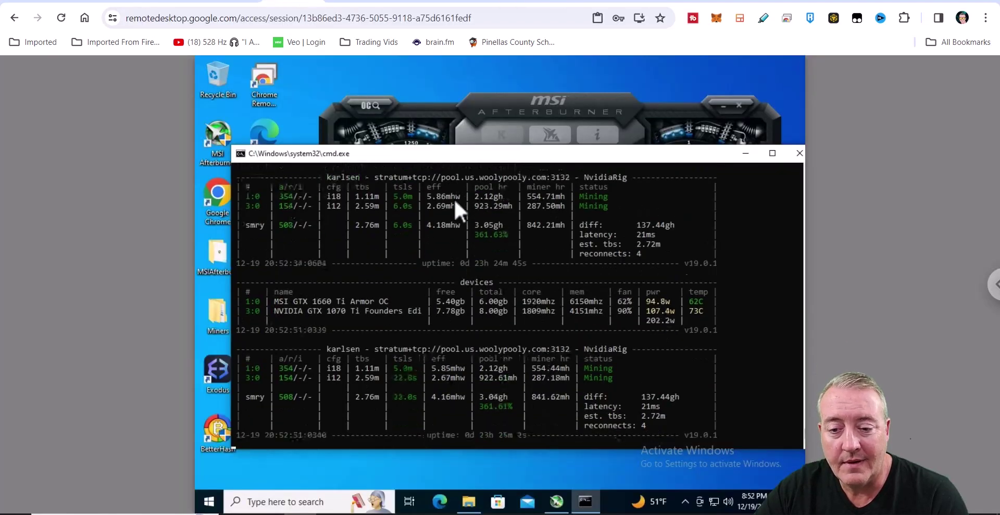
pyautogui.doubleClick(211, 307)
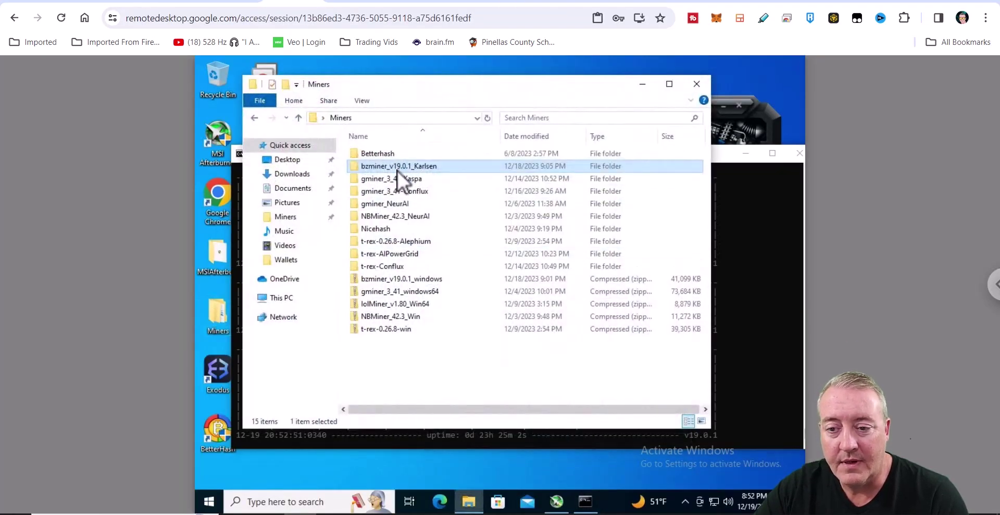
pyautogui.doubleClick(397, 165)
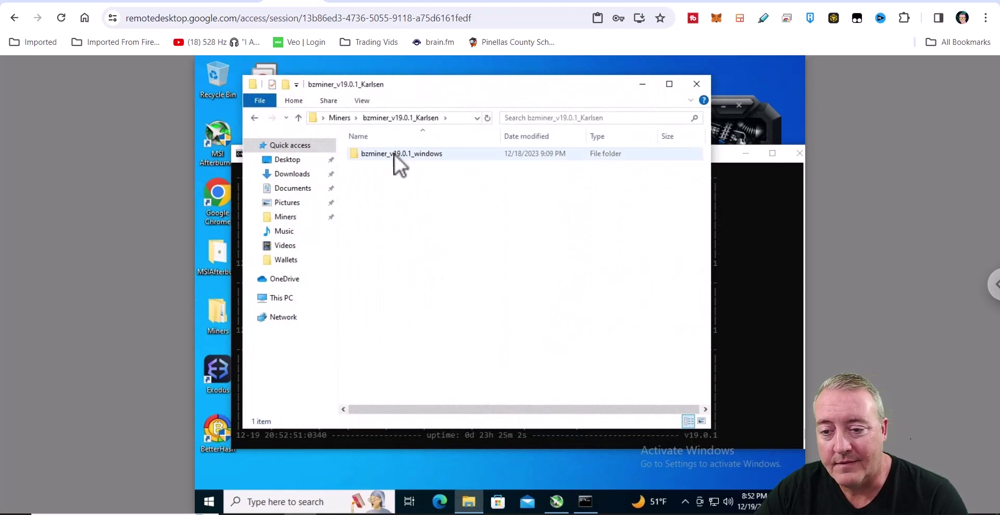
pyautogui.doubleClick(394, 154)
pyautogui.scroll(-5, 441, 247)
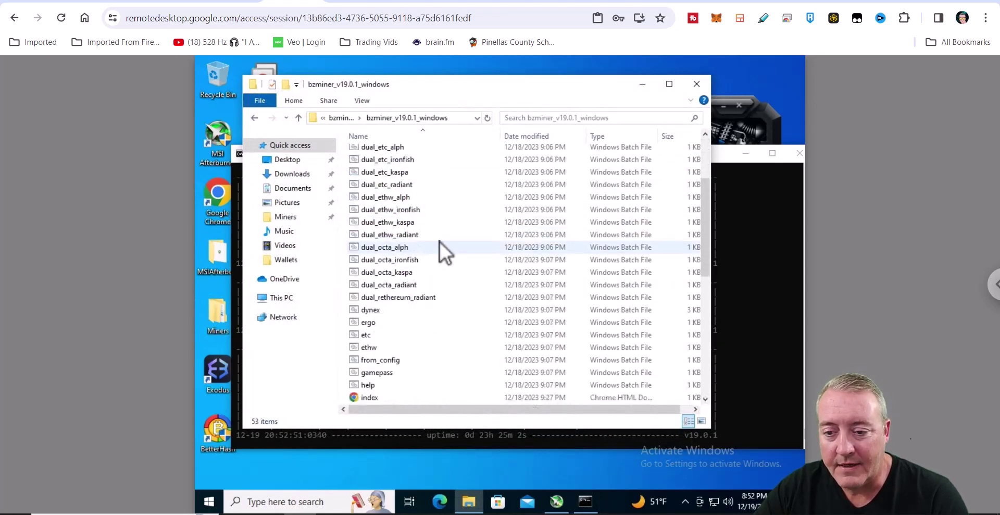
pyautogui.scroll(-2, 439, 236)
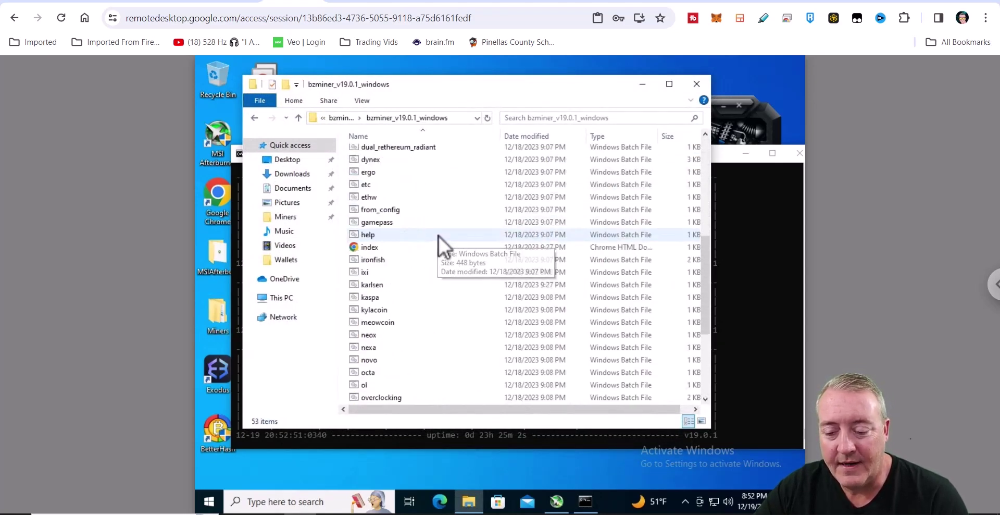
pyautogui.scroll(-1, 439, 238)
pyautogui.click(389, 247)
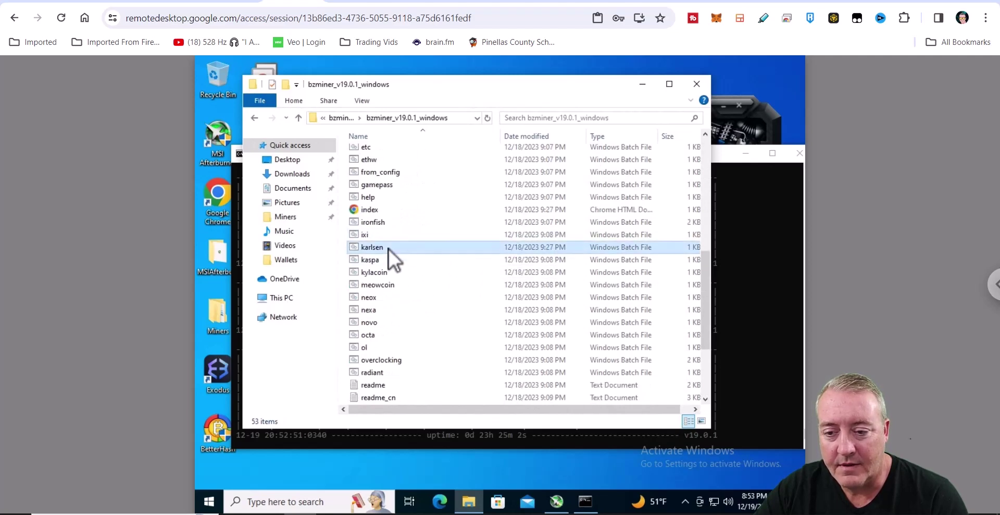
pyautogui.rightClick(389, 247)
pyautogui.click(432, 265)
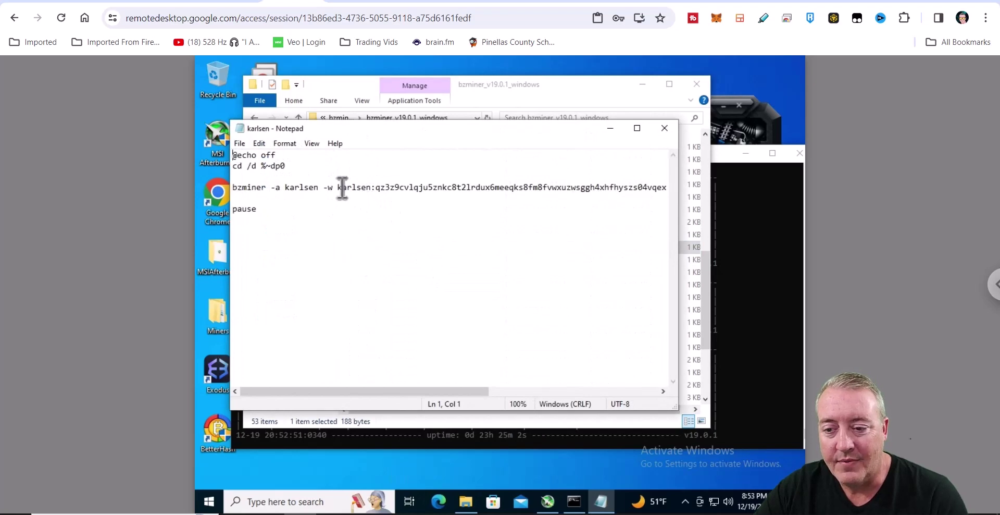
pyautogui.moveTo(339, 189); pyautogui.dragTo(645, 191)
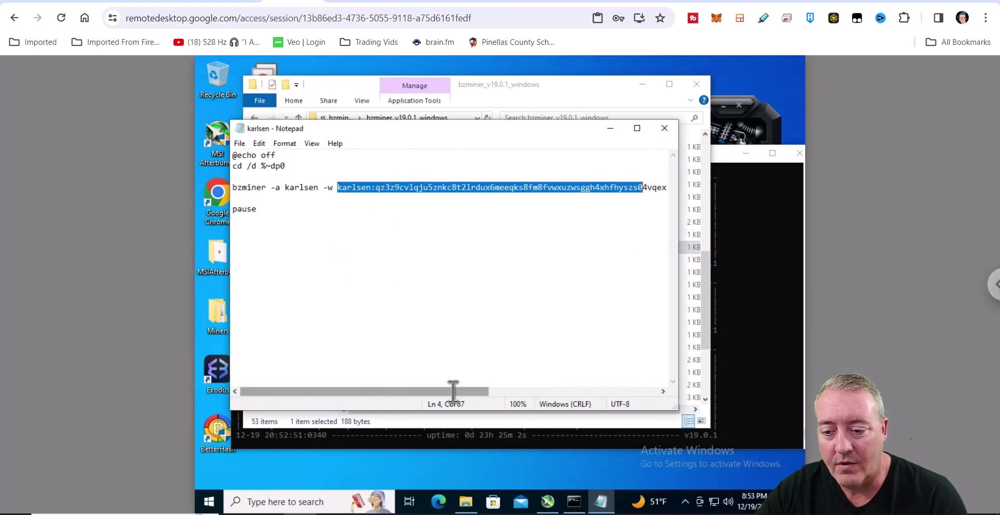
pyautogui.moveTo(453, 391); pyautogui.dragTo(530, 388)
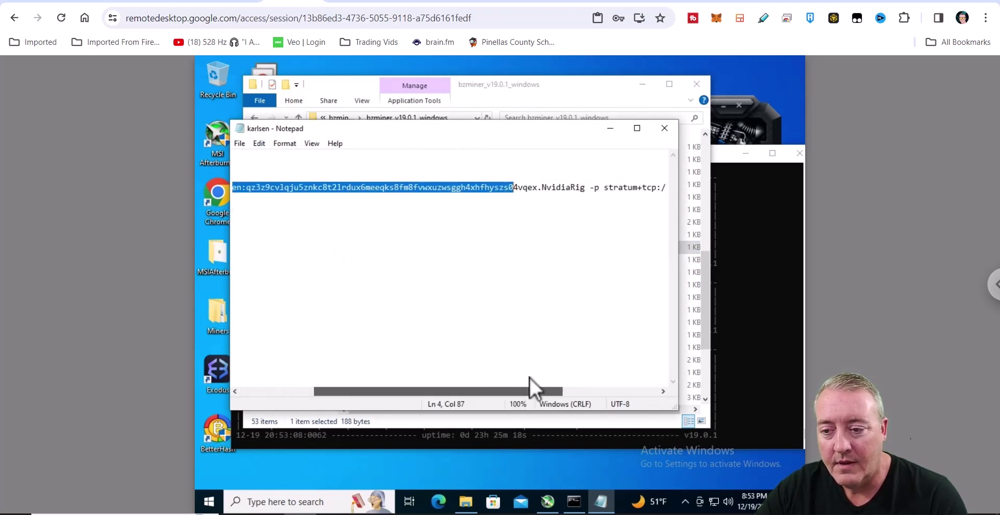
pyautogui.click(543, 218)
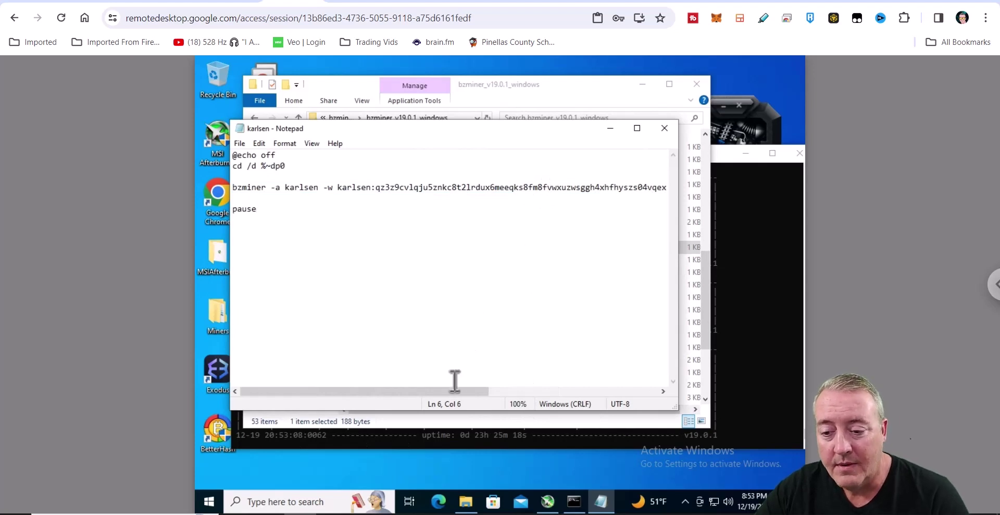
pyautogui.moveTo(452, 392); pyautogui.dragTo(651, 396)
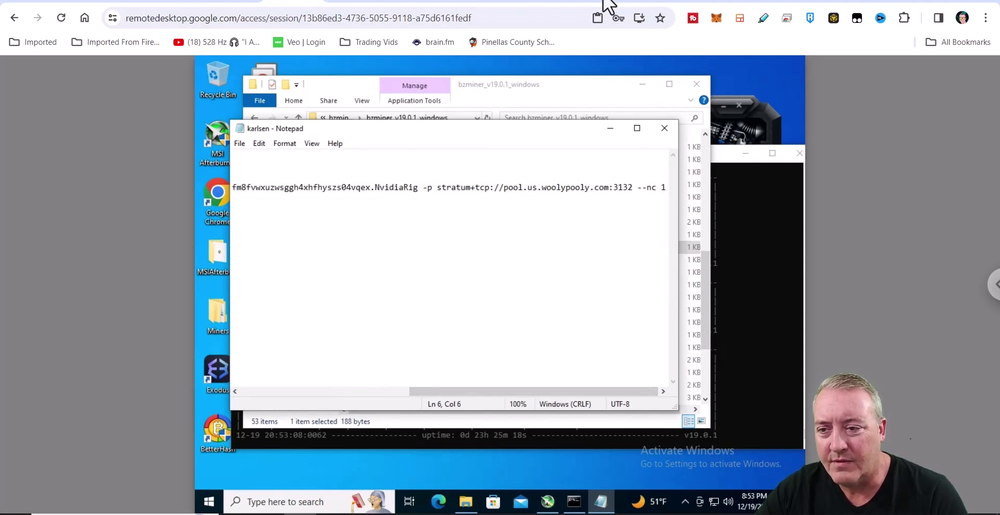
pyautogui.click(644, 3)
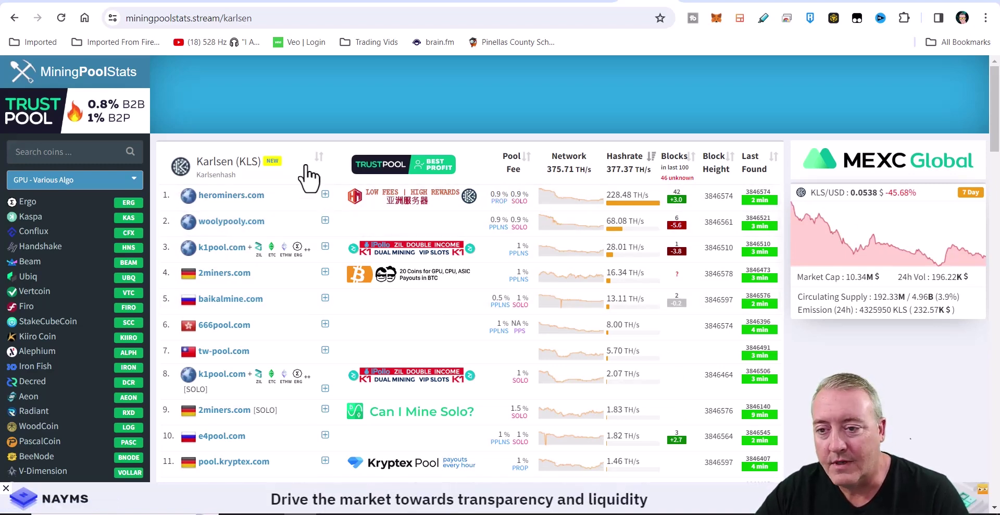
pyautogui.click(289, 2)
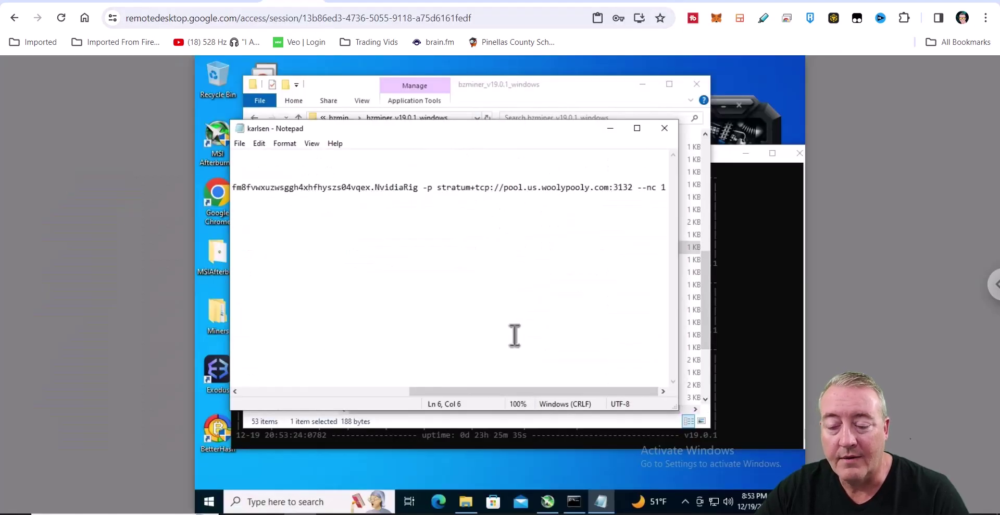
# - Save the script as karlsen.bat, replacing the existing file, then minimize Notepad
pyautogui.click(291, 390)
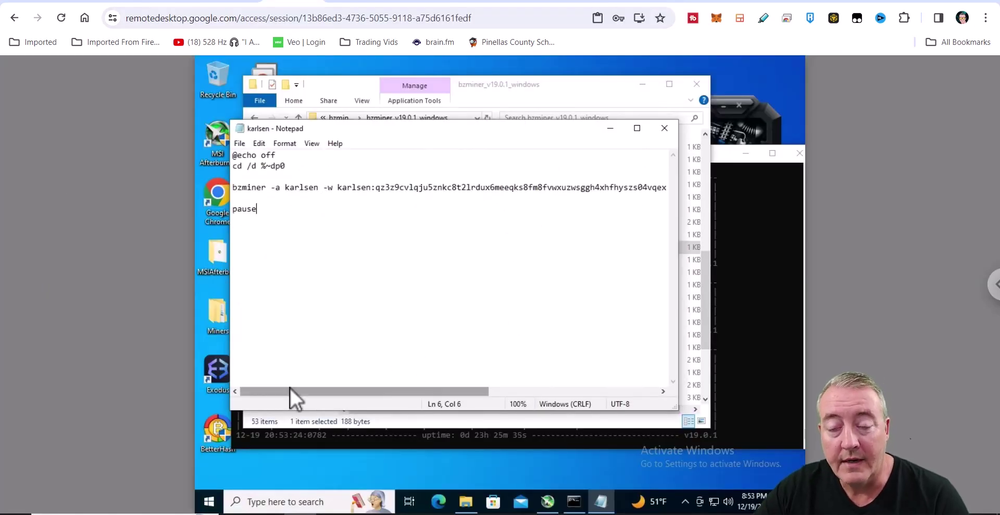
pyautogui.click(241, 144)
pyautogui.click(291, 209)
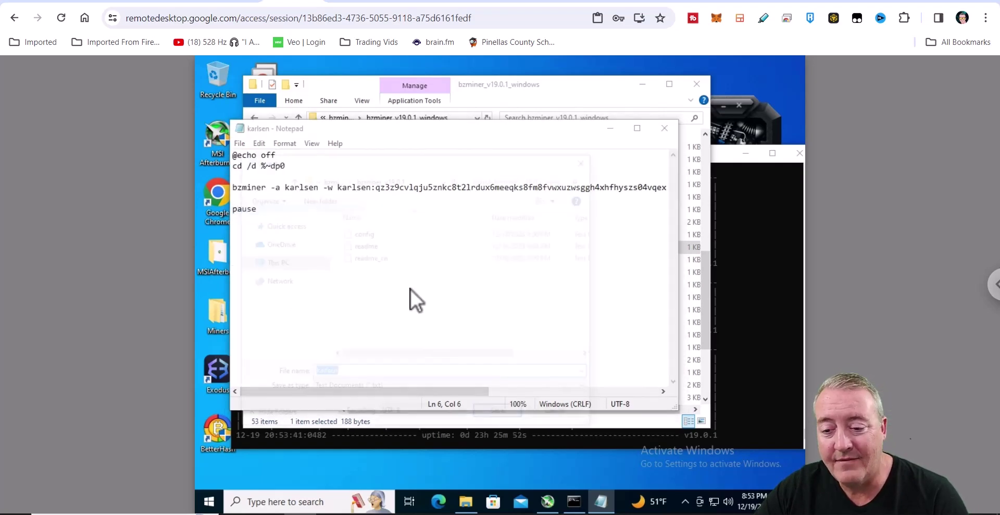
pyautogui.click(373, 374)
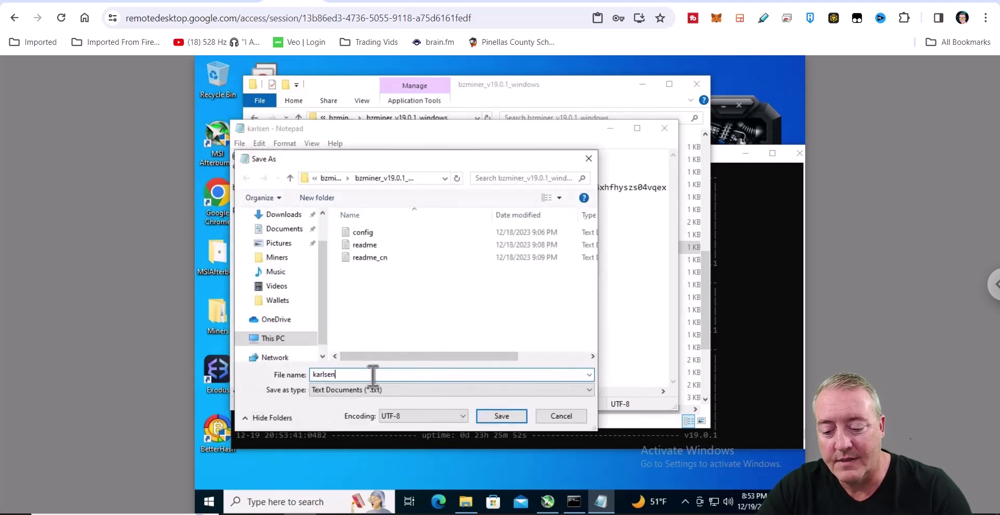
pyautogui.write('.bat')
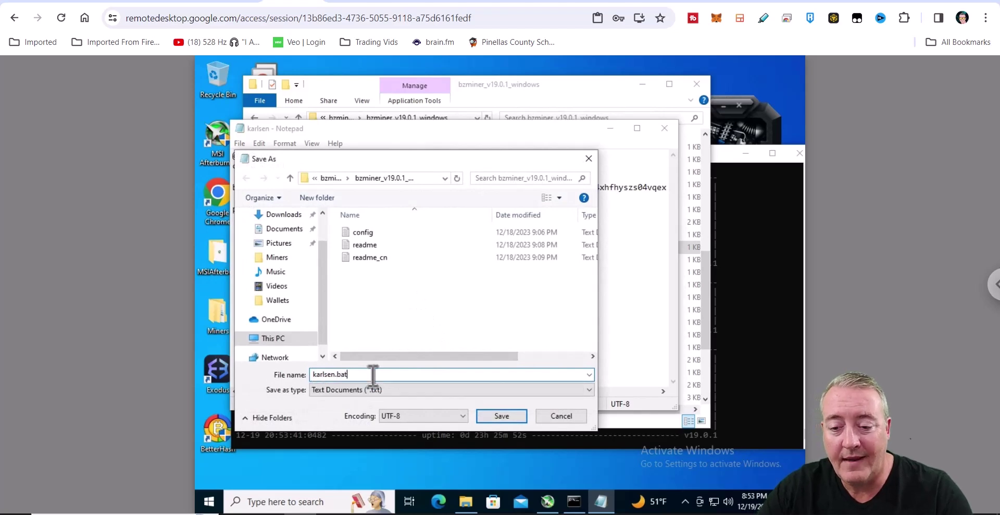
pyautogui.click(501, 416)
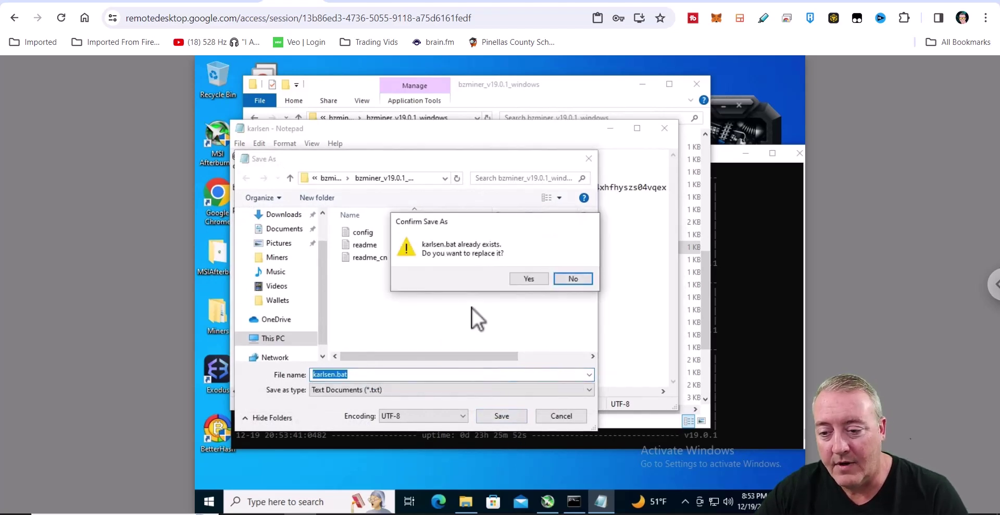
pyautogui.click(523, 281)
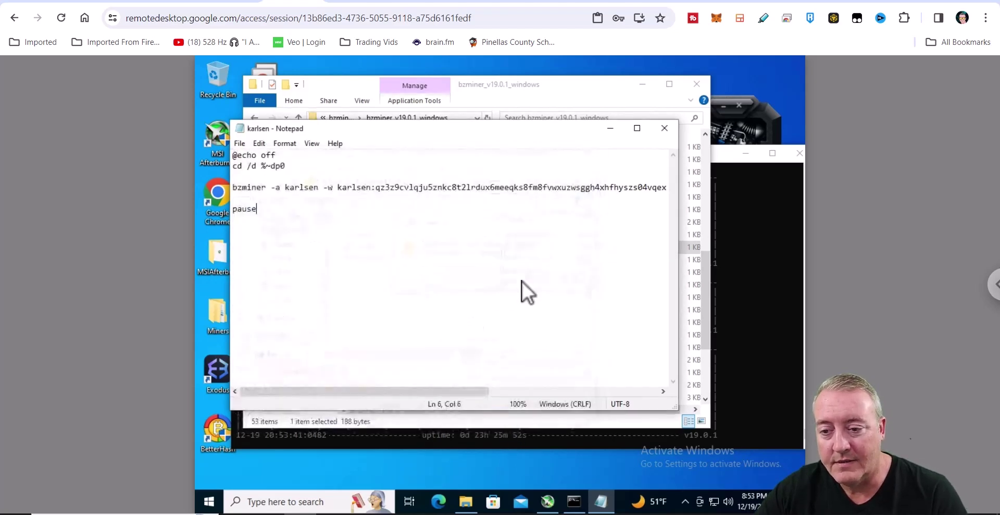
pyautogui.click(614, 130)
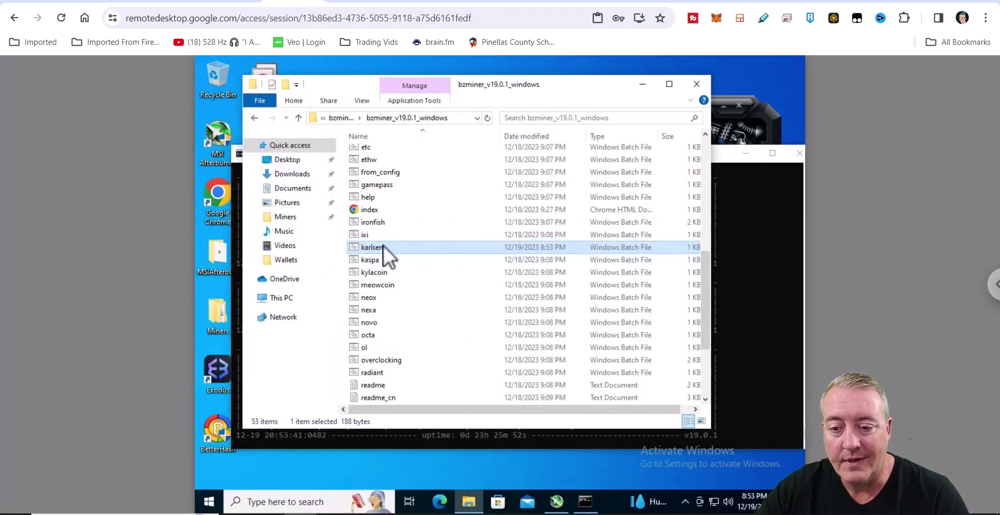
# - Hide the bzminer folder, move the BzMiner console into view, and switch to WoolyPooly
pyautogui.click(642, 85)
pyautogui.moveTo(626, 153); pyautogui.dragTo(617, 113)
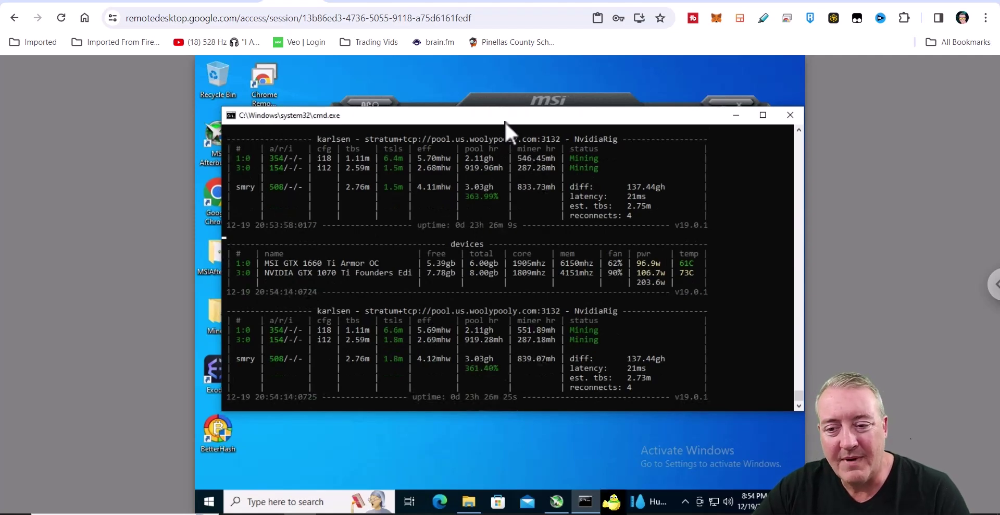
pyautogui.moveTo(505, 121); pyautogui.dragTo(485, 116)
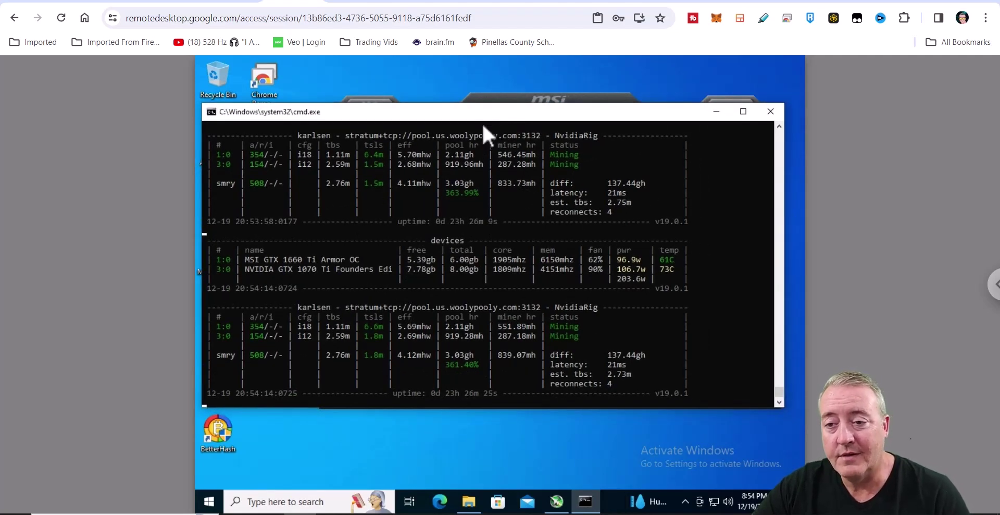
pyautogui.click(586, 5)
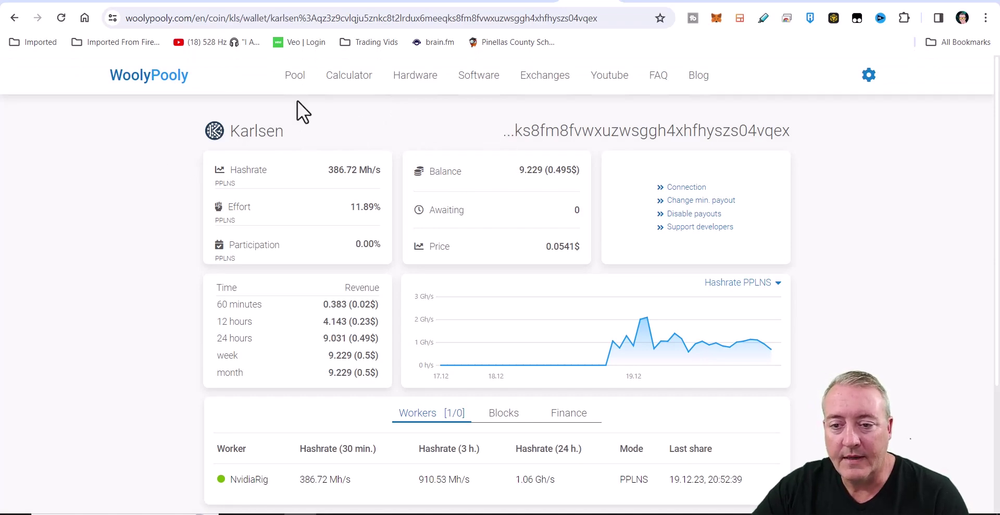
# - Return to the WoolyPooly home page and keep KLS as the coin to look up
pyautogui.click(165, 79)
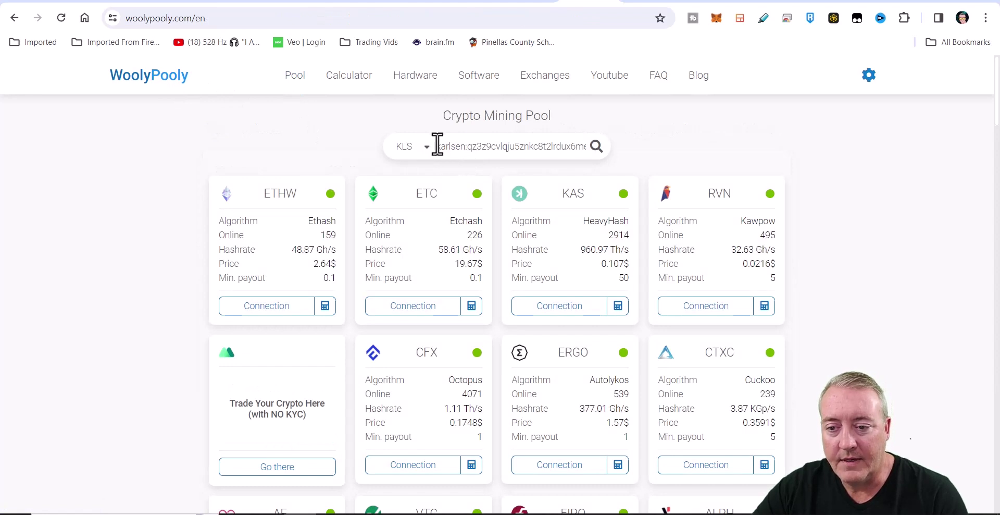
pyautogui.click(428, 152)
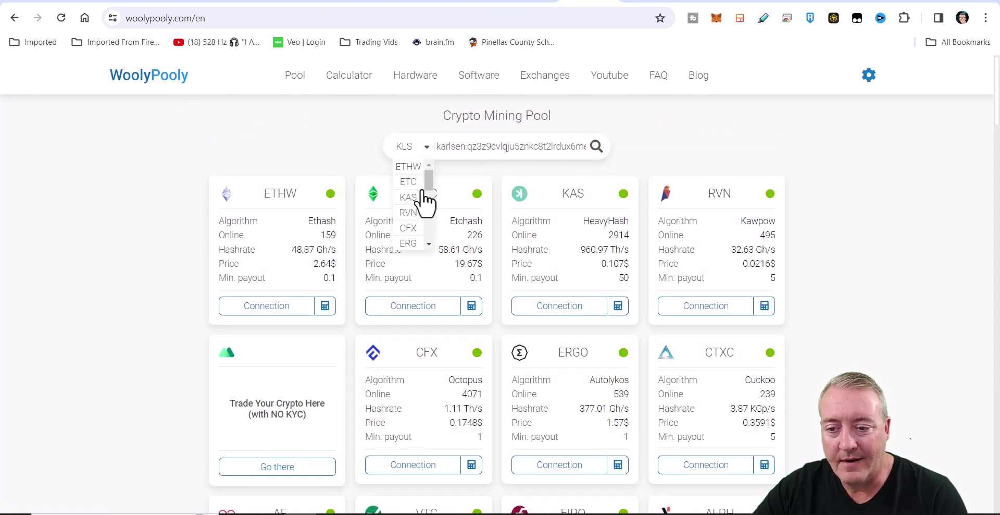
pyautogui.click(427, 139)
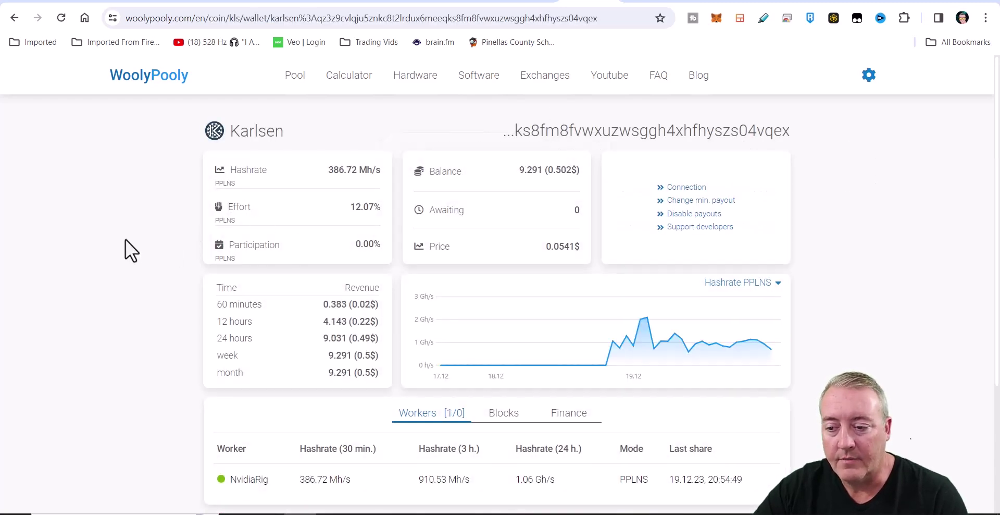
# - Scroll through the wallet page to inspect NvidiaRig's hashrates and the 9.031 24-hour revenue
pyautogui.scroll(-2, 126, 241)
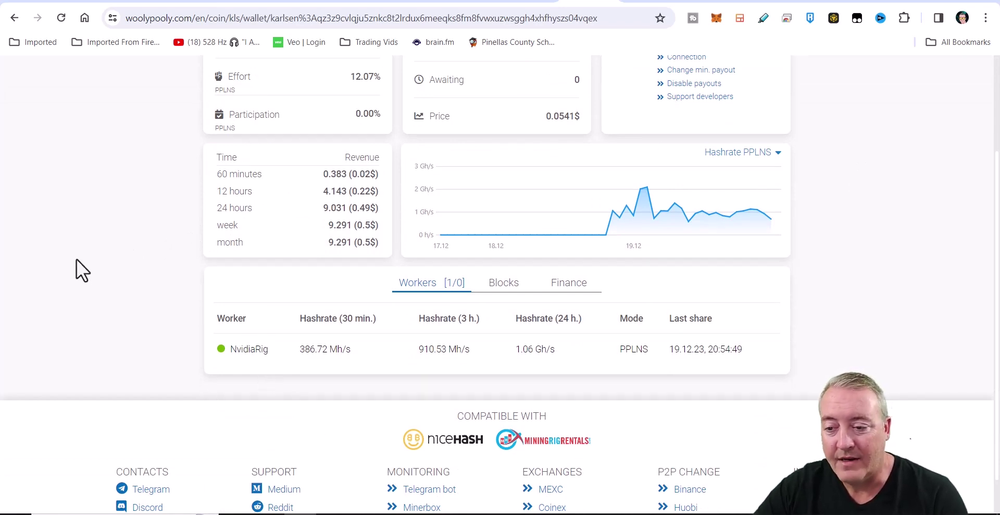
pyautogui.scroll(2, 78, 263)
pyautogui.scroll(-2, 80, 260)
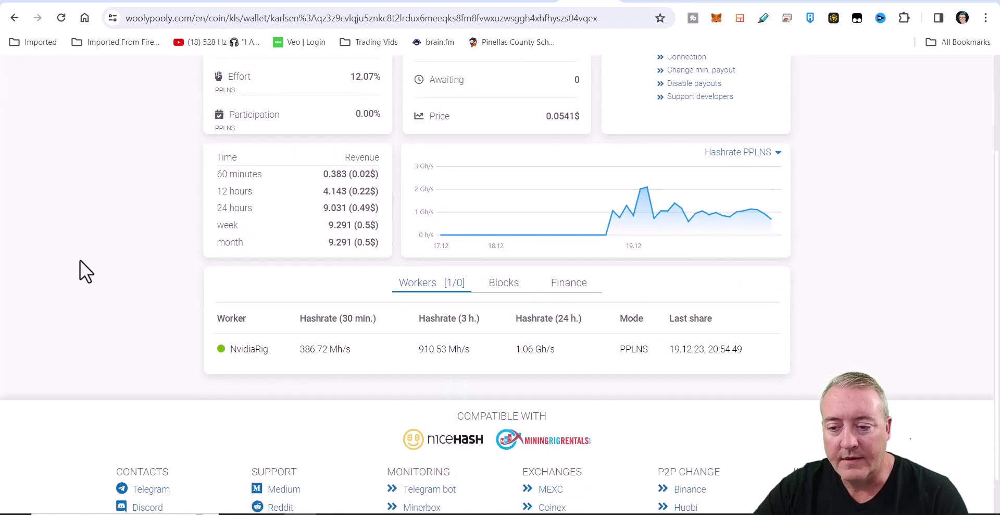
pyautogui.scroll(2, 105, 287)
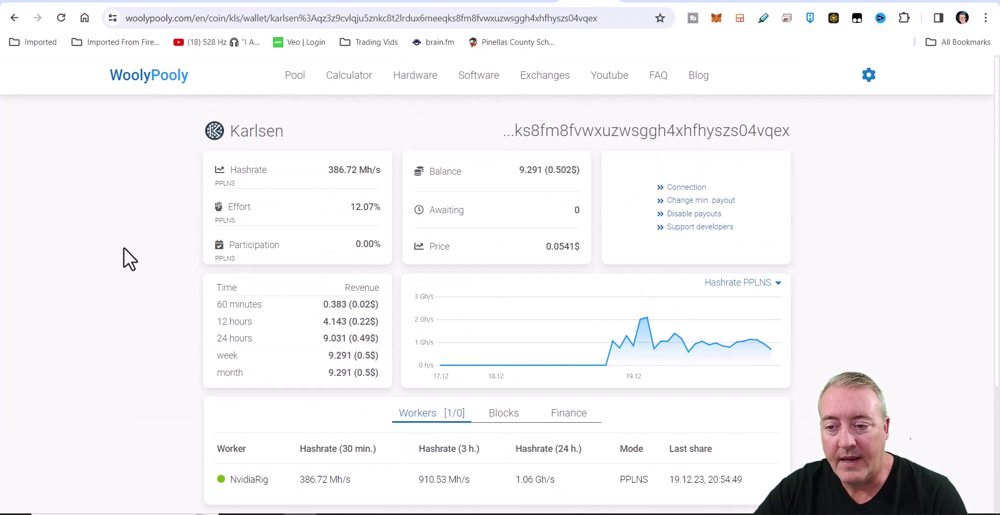
pyautogui.scroll(-2, 126, 248)
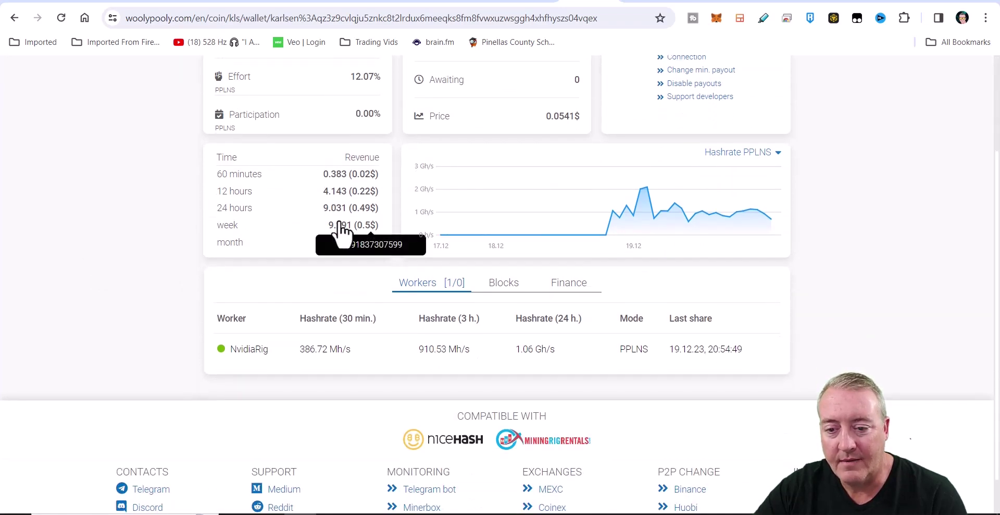
pyautogui.scroll(2, 177, 256)
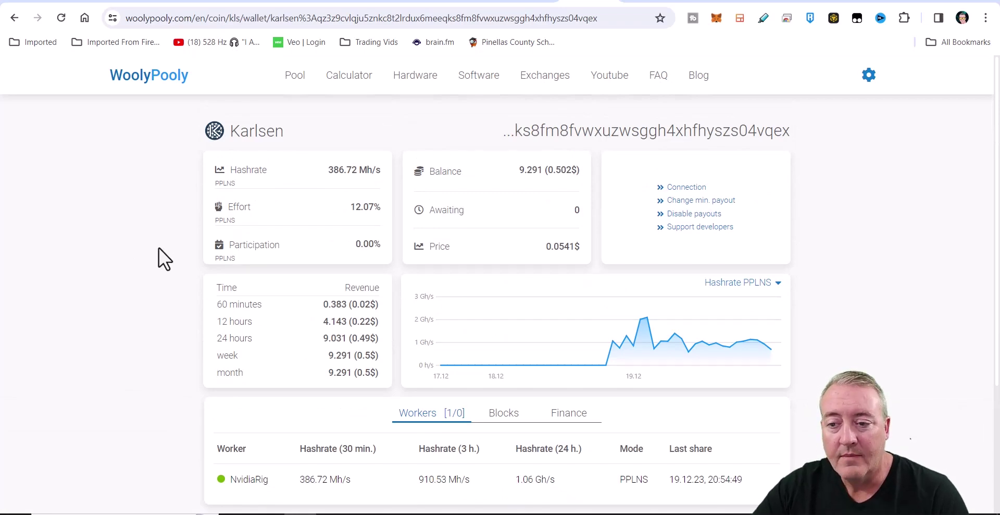
pyautogui.scroll(-3, 164, 248)
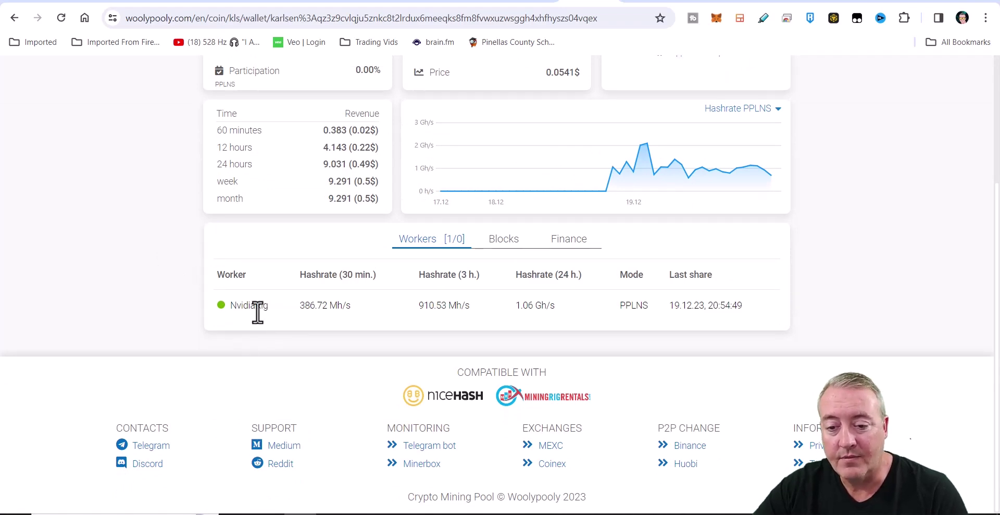
pyautogui.scroll(3, 196, 307)
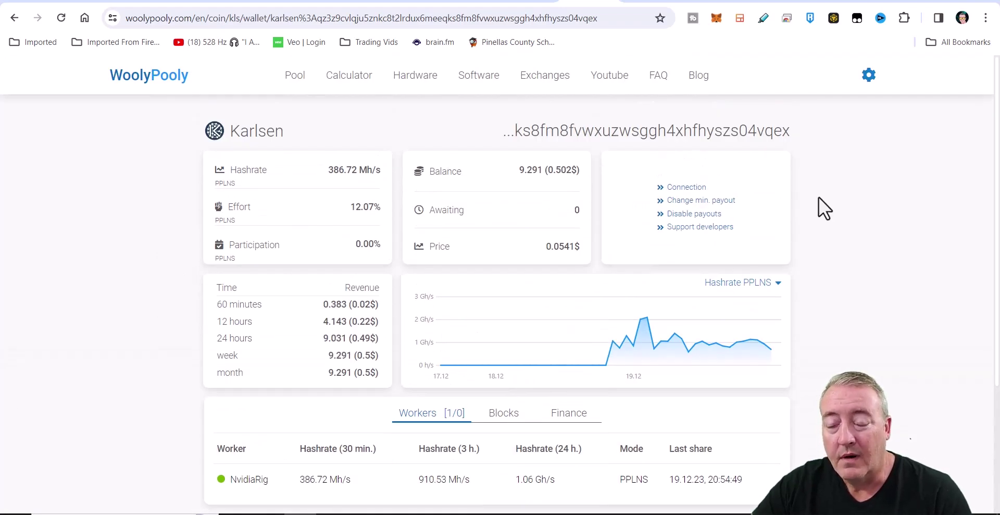
# - Switch to the CoinGecko tab showing the Karlsen (KLS) price page
pyautogui.click(703, 1)
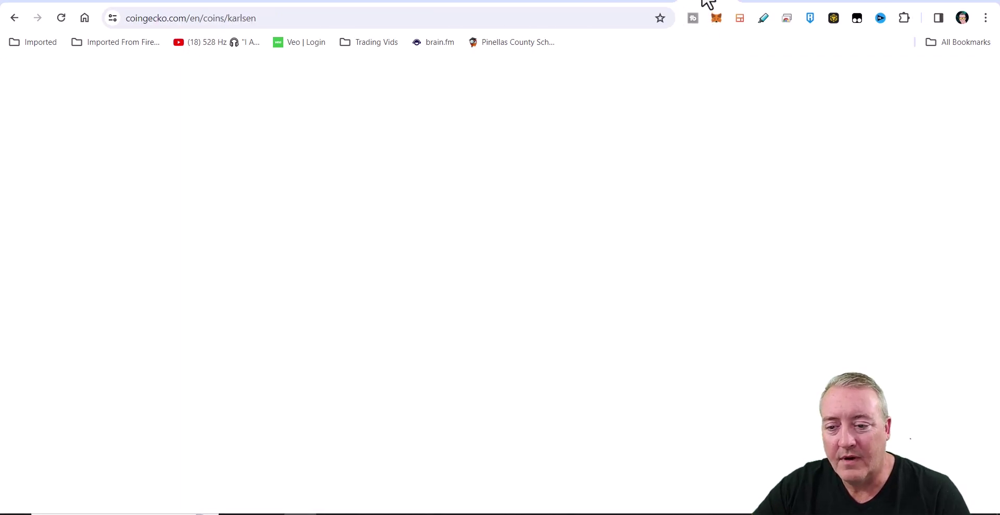